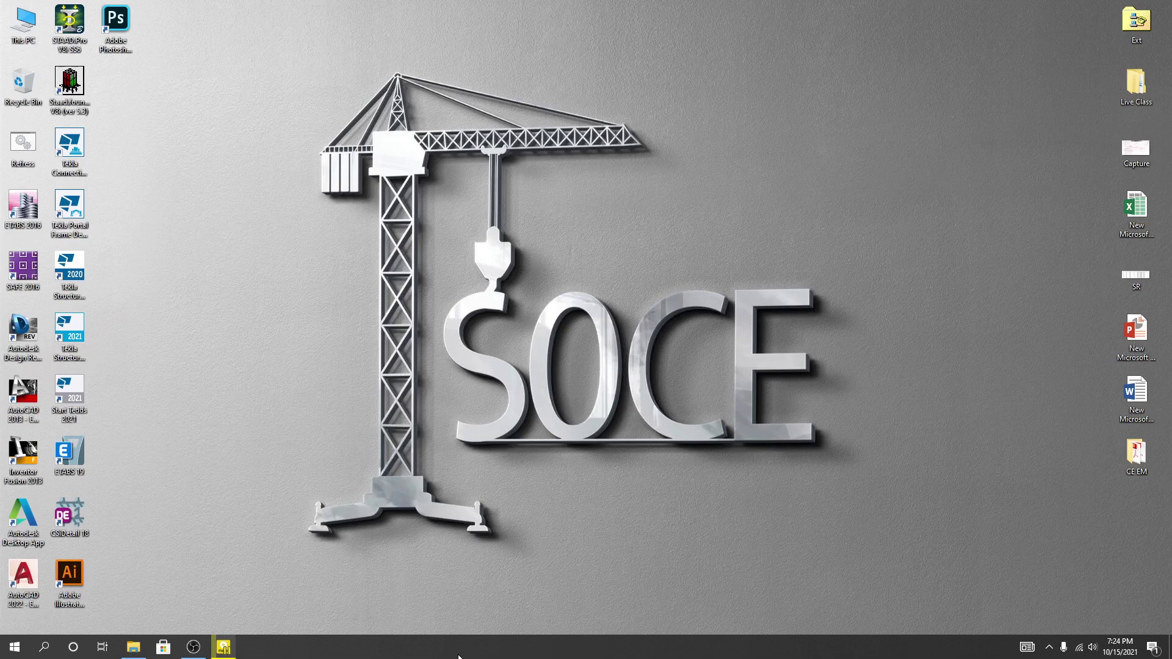
Launch STAAD.Pro and open the recent project SOCE BD 1 with foot and pound as input units.
{"action": "double_click", "coordinate": [69, 24]}
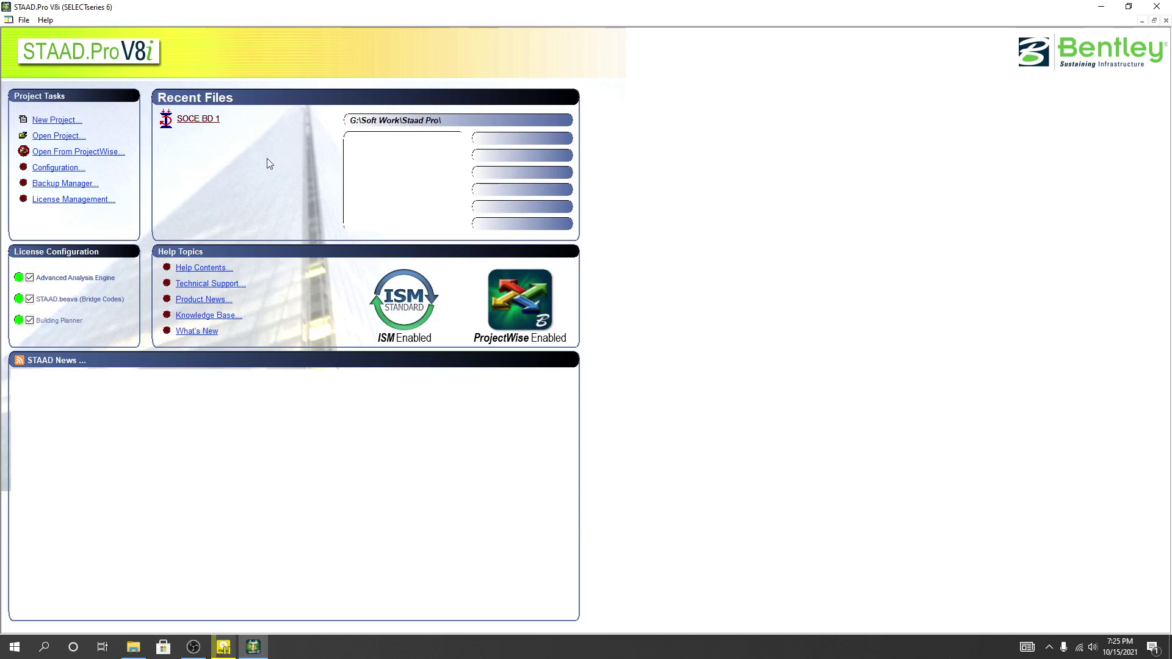
{"action": "left_click", "coordinate": [195, 121]}
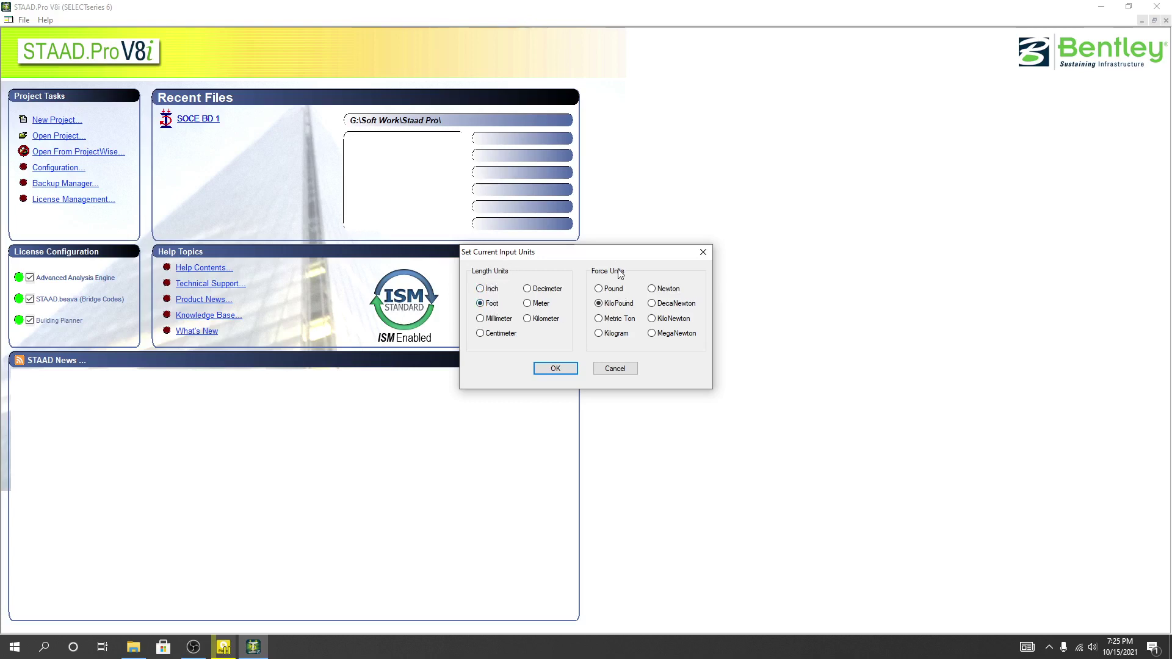
{"action": "left_click", "coordinate": [606, 290]}
{"action": "left_click_drag", "start_coordinate": [589, 257], "coordinate": [706, 217]}
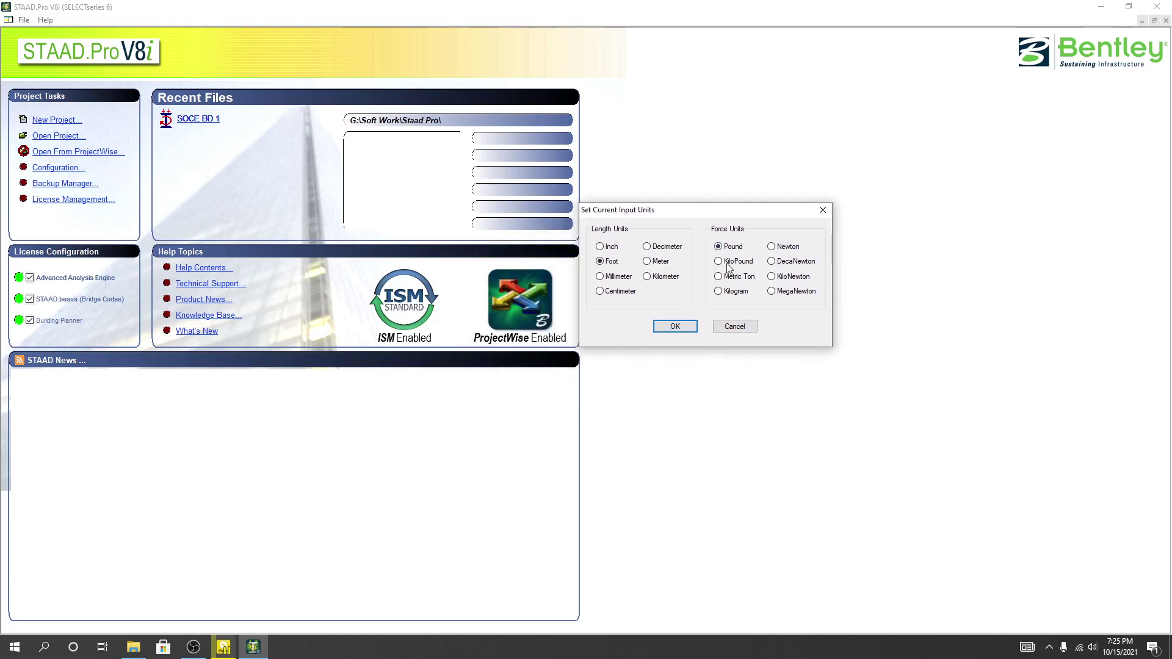
{"action": "left_click", "coordinate": [676, 324]}
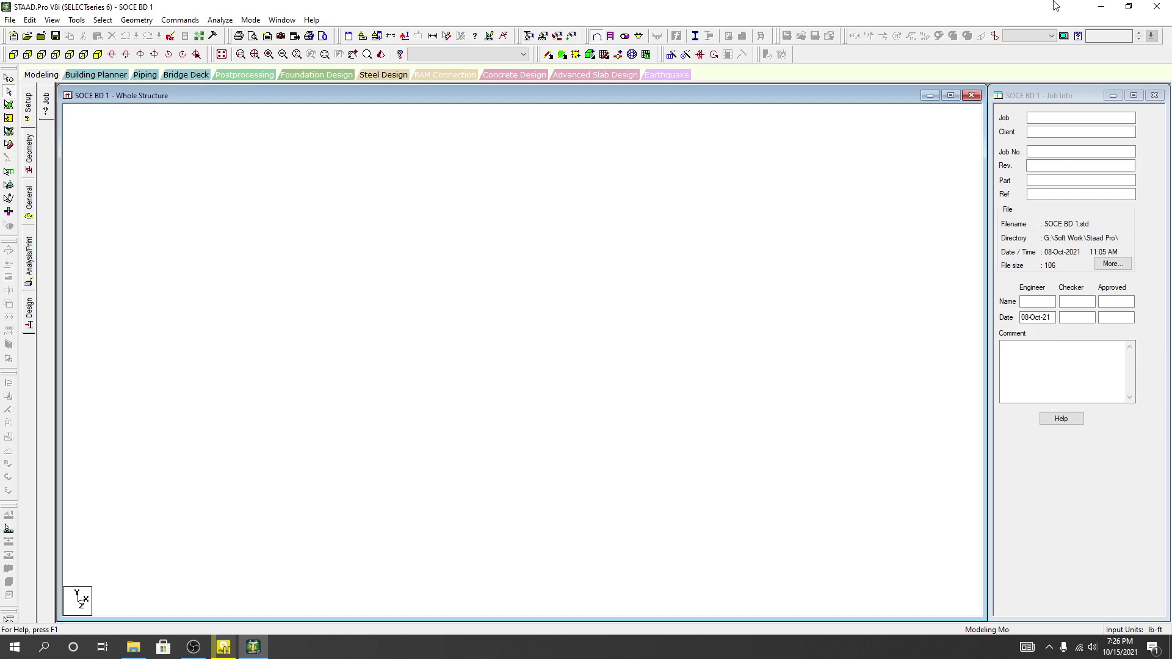
Close the SOCE BD 1 project and STAAD.Pro, and refresh the desktop.
{"action": "left_click", "coordinate": [1155, 8]}
{"action": "left_click", "coordinate": [1154, 9]}
{"action": "right_click", "coordinate": [168, 93]}
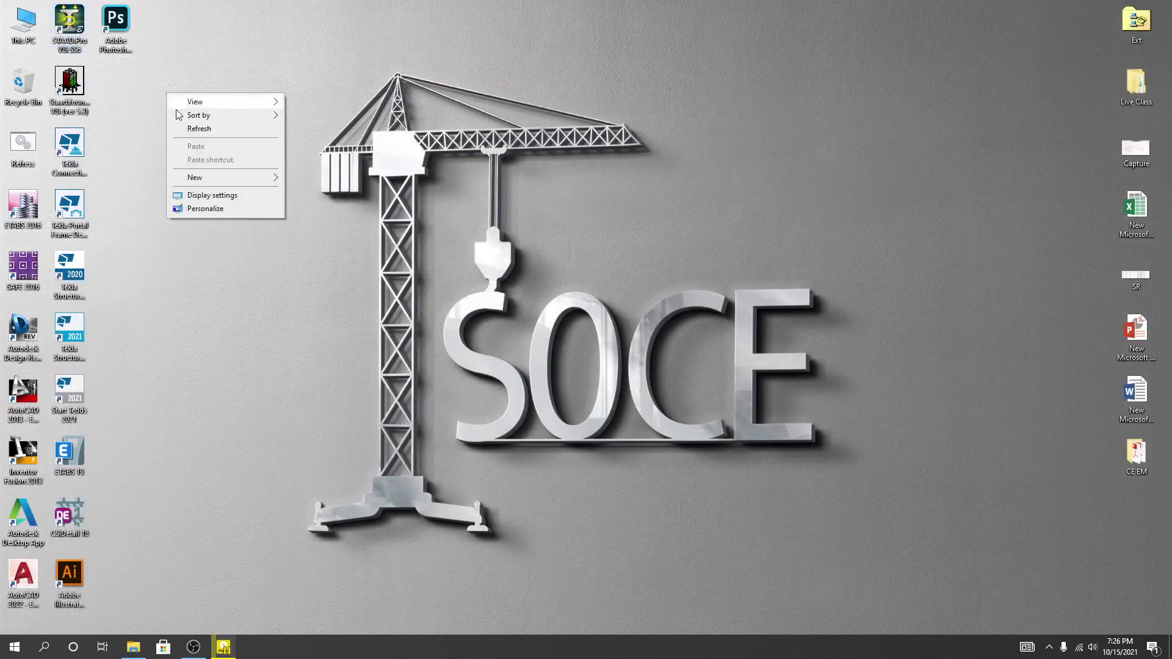
{"action": "left_click", "coordinate": [195, 126]}
Launch STAAD.Pro and start a new project as a Space structure with the file name SOCE BD 2.
{"action": "double_click", "coordinate": [69, 21]}
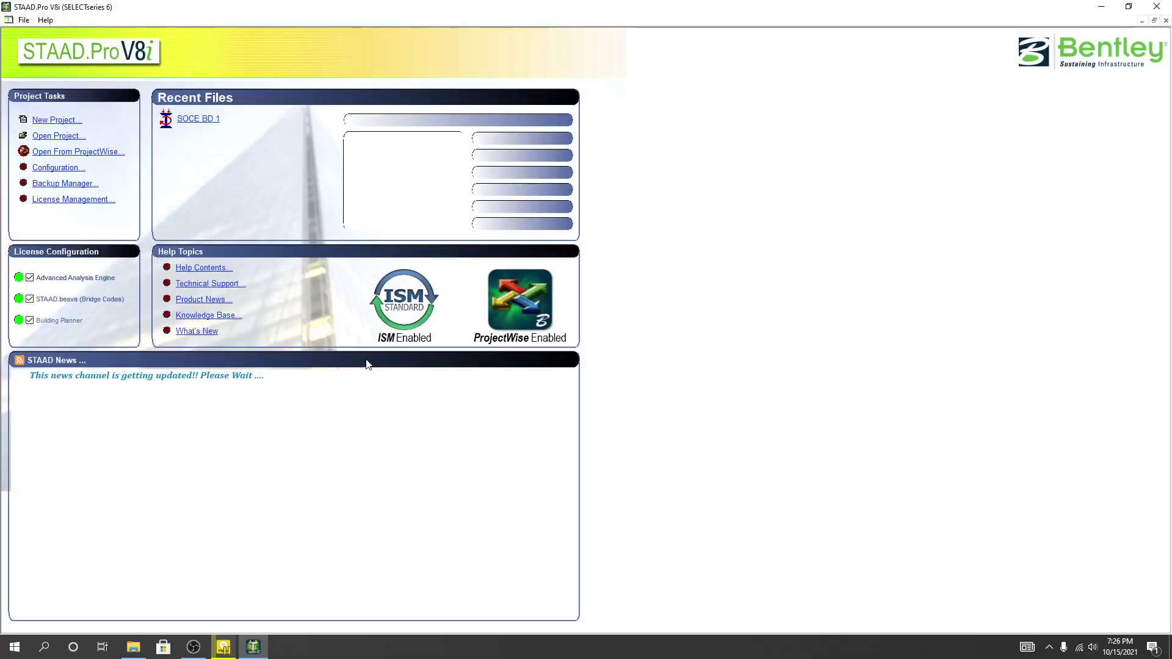
{"action": "left_click", "coordinate": [55, 120]}
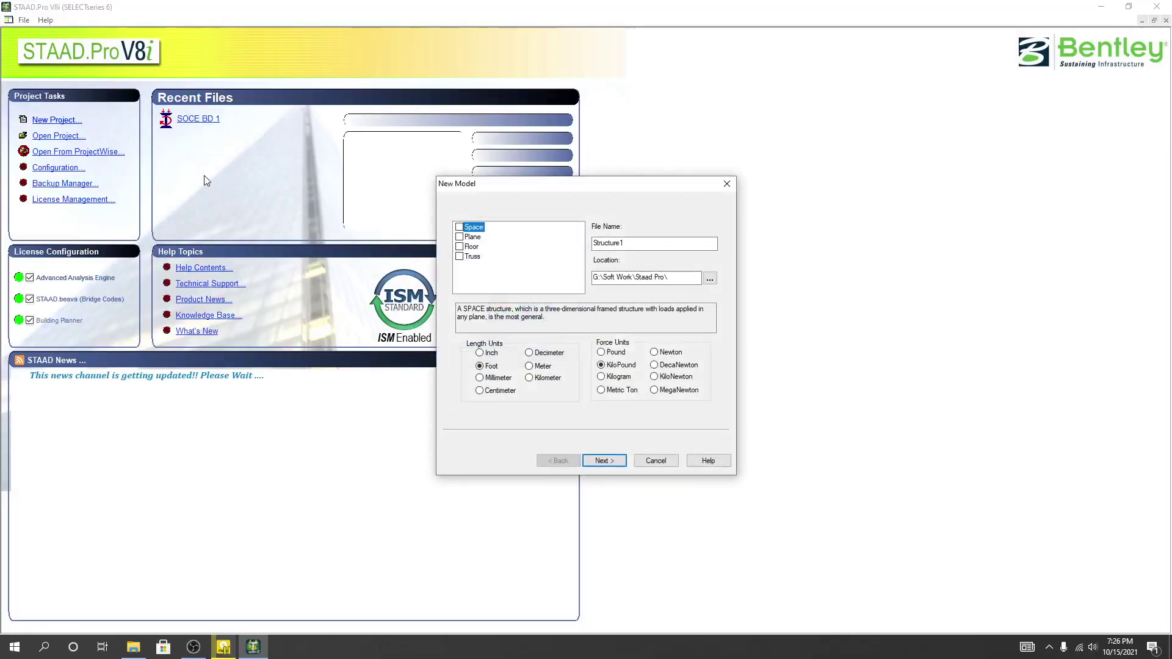
{"action": "left_click_drag", "start_coordinate": [583, 184], "coordinate": [667, 183]}
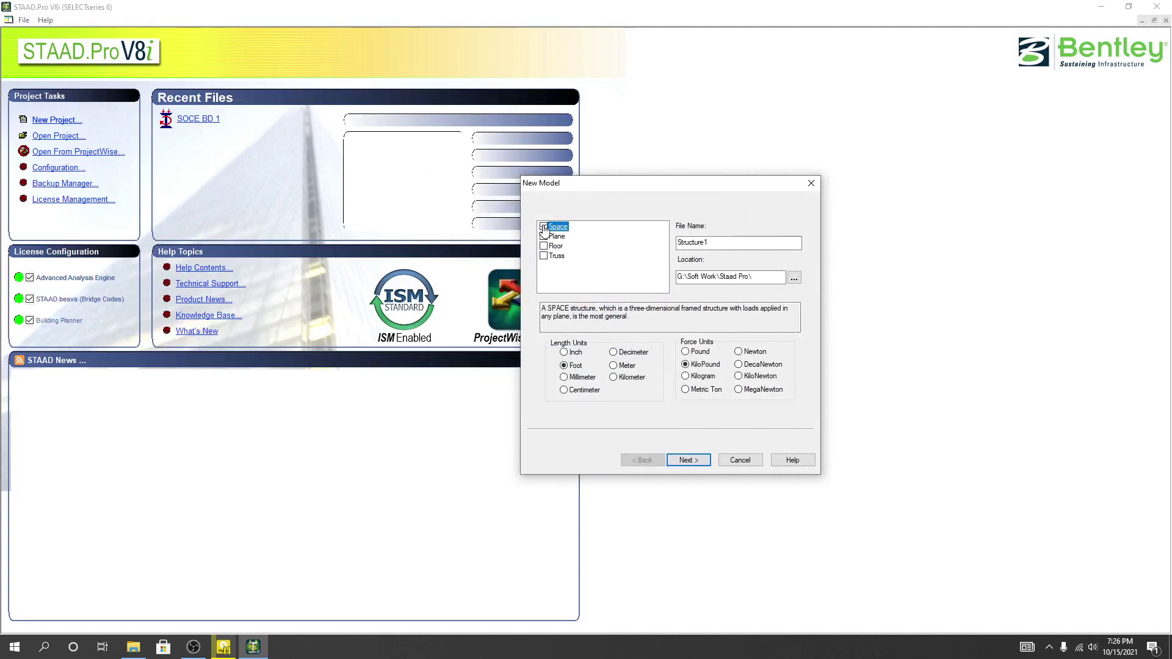
{"action": "left_click", "coordinate": [544, 226]}
{"action": "key", "text": "Tab"}
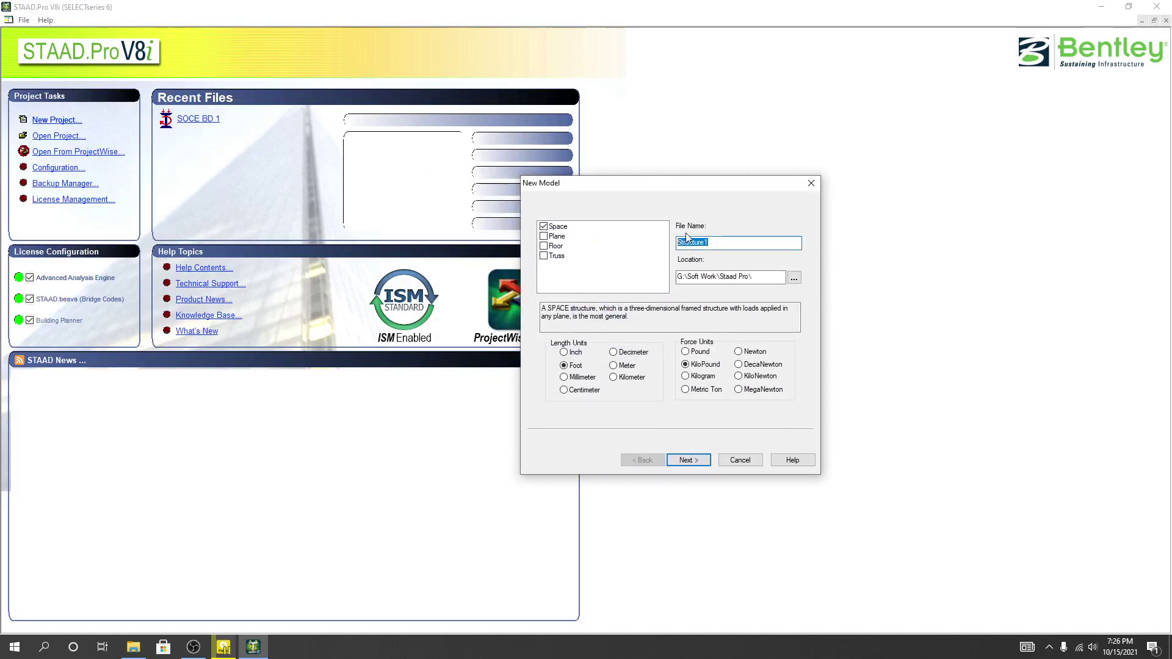
{"action": "type", "text": "SOCE BD 2"}
Browse for the new model's location and confirm the folder G:\Soft Work\Staad Pro.
{"action": "left_click", "coordinate": [784, 278]}
{"action": "key", "text": "Tab"}
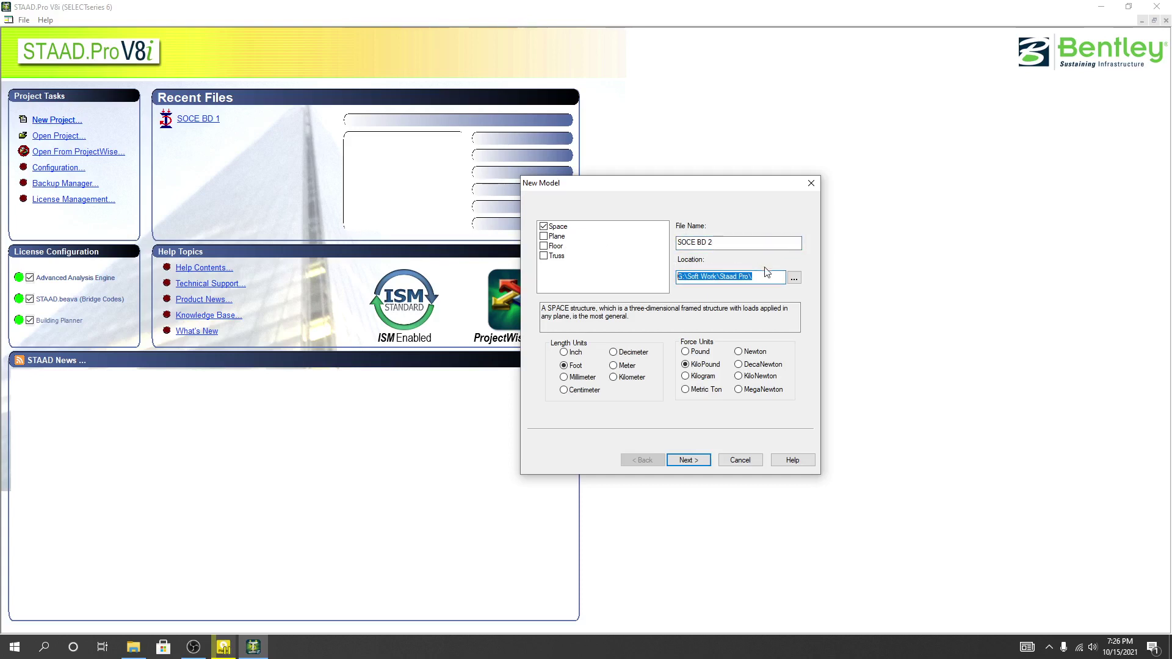
{"action": "left_click", "coordinate": [795, 279]}
{"action": "scroll", "coordinate": [642, 310], "scroll_direction": "up", "scroll_amount": 3}
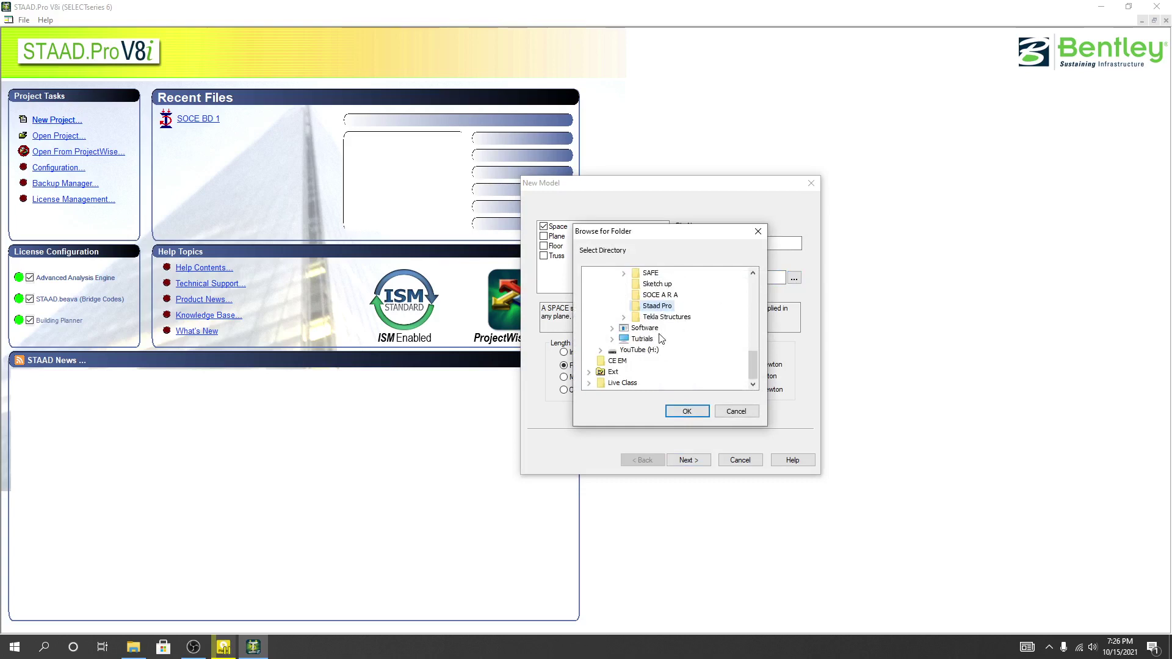
{"action": "scroll", "coordinate": [642, 309], "scroll_direction": "down", "scroll_amount": 2}
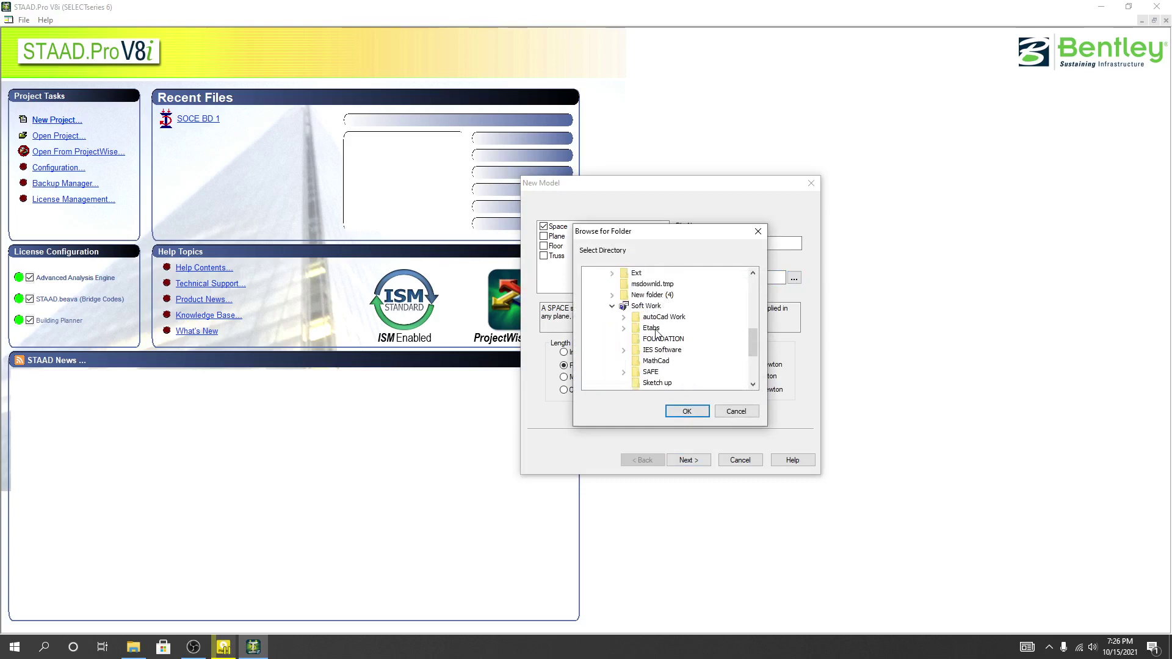
{"action": "left_click", "coordinate": [687, 412]}
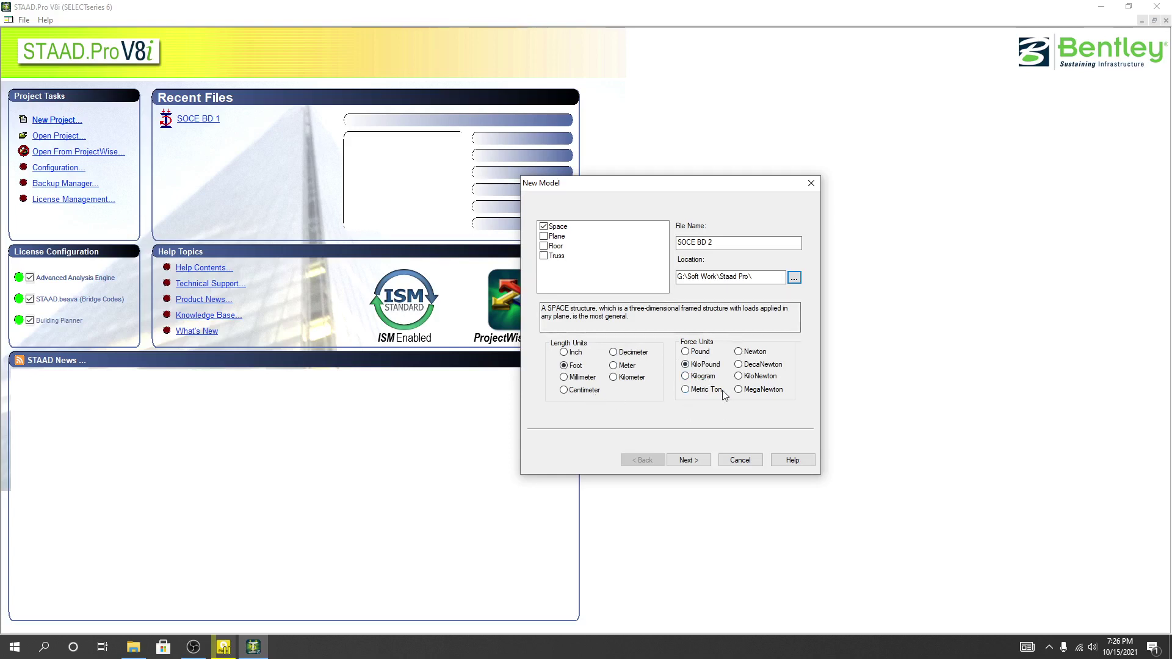
Set the new model's force units to Pound and finish creating it with Add Beam as the starting task.
{"action": "left_click", "coordinate": [696, 354]}
{"action": "left_click", "coordinate": [689, 461]}
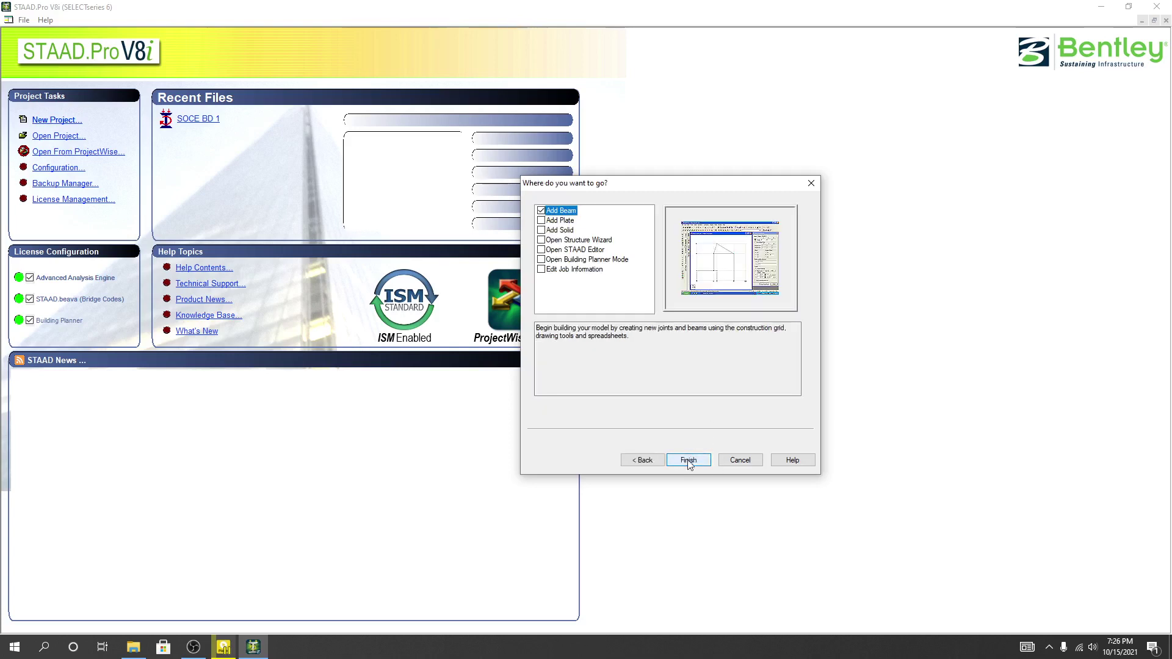
{"action": "left_click", "coordinate": [557, 213]}
{"action": "left_click", "coordinate": [641, 460]}
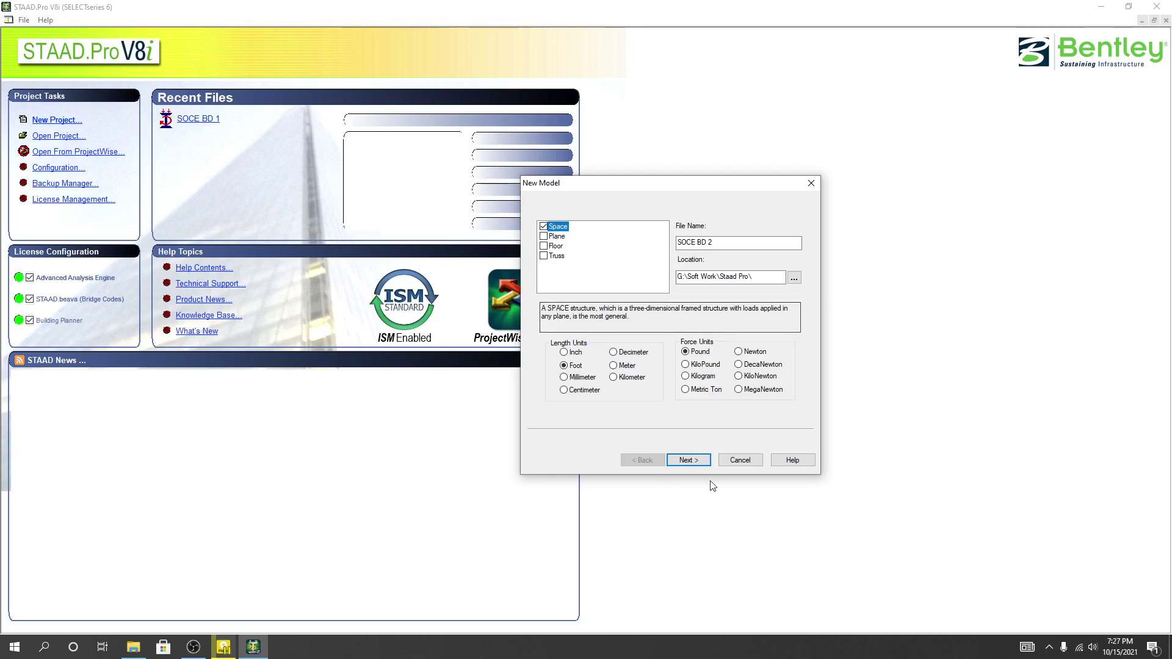
{"action": "left_click", "coordinate": [688, 461]}
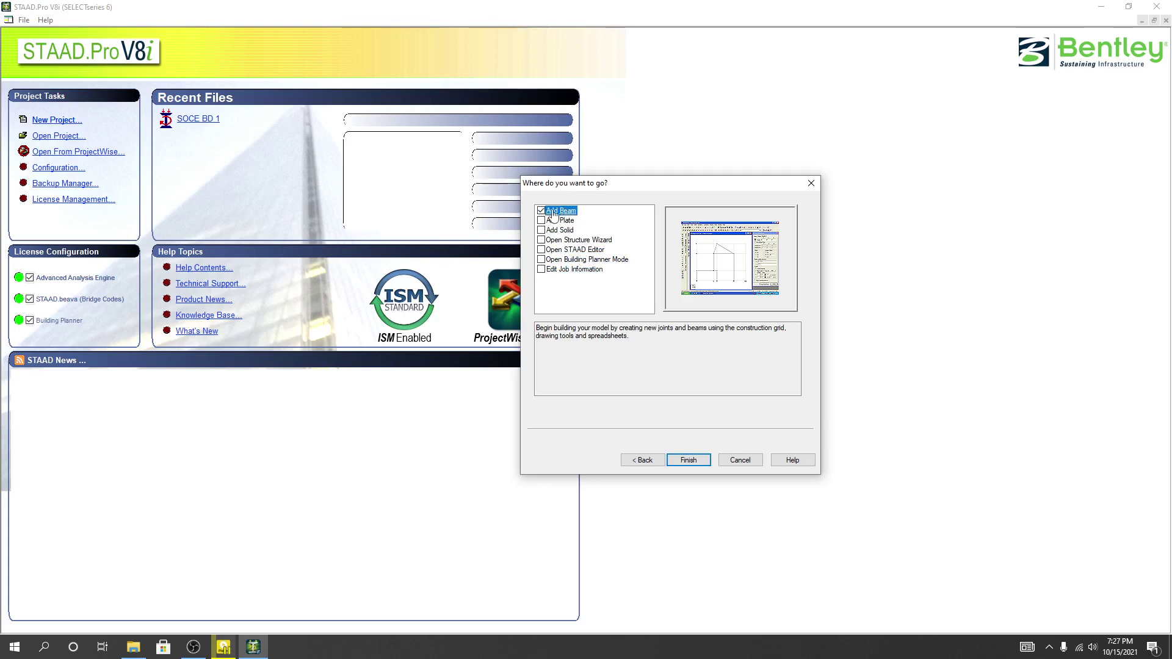
{"action": "left_click", "coordinate": [690, 459]}
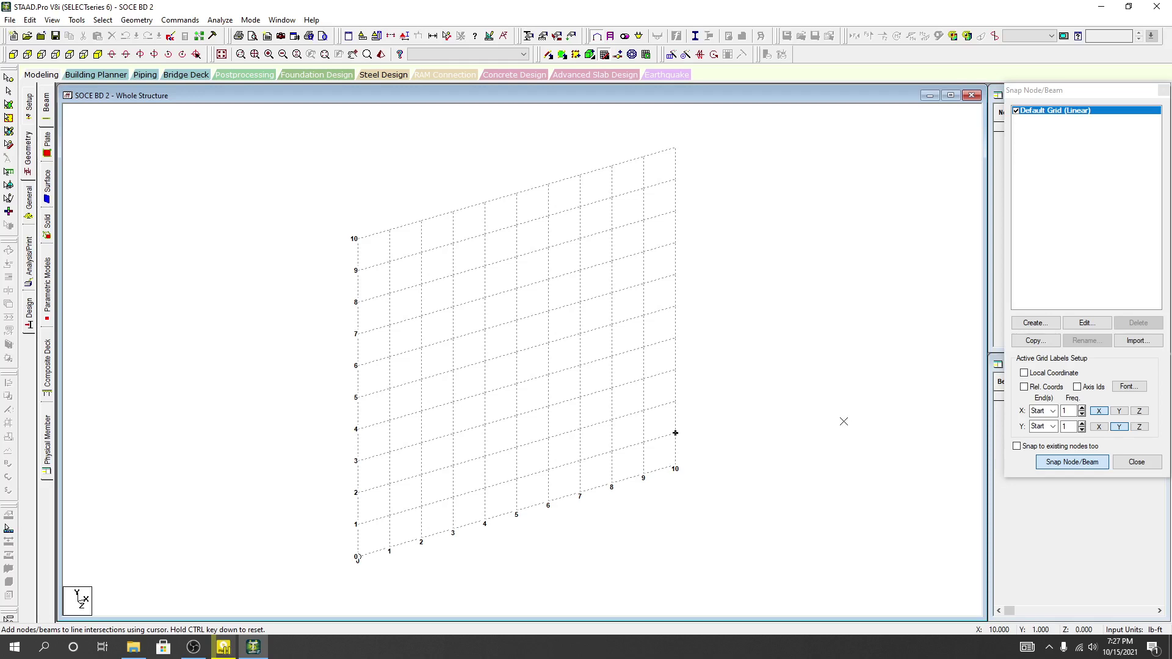
Move the Snap Node/Beam window clear of the node and beam tables and place a node at the grid origin.
{"action": "left_click_drag", "start_coordinate": [544, 569], "coordinate": [540, 568]}
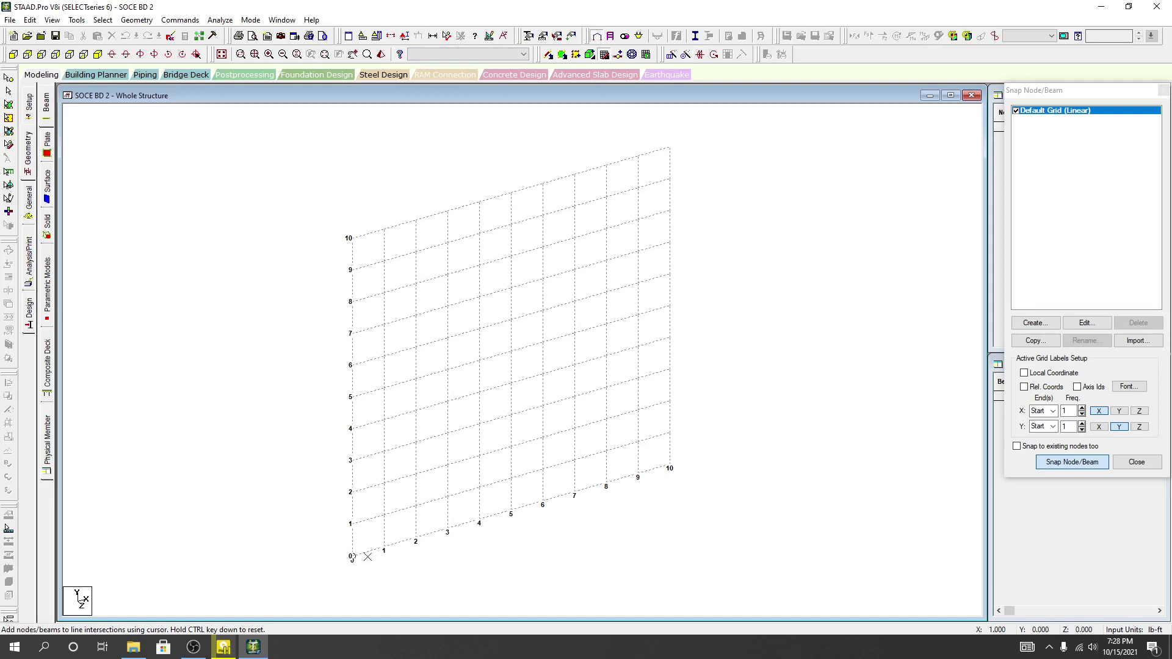
{"action": "left_click_drag", "start_coordinate": [1064, 90], "coordinate": [883, 144]}
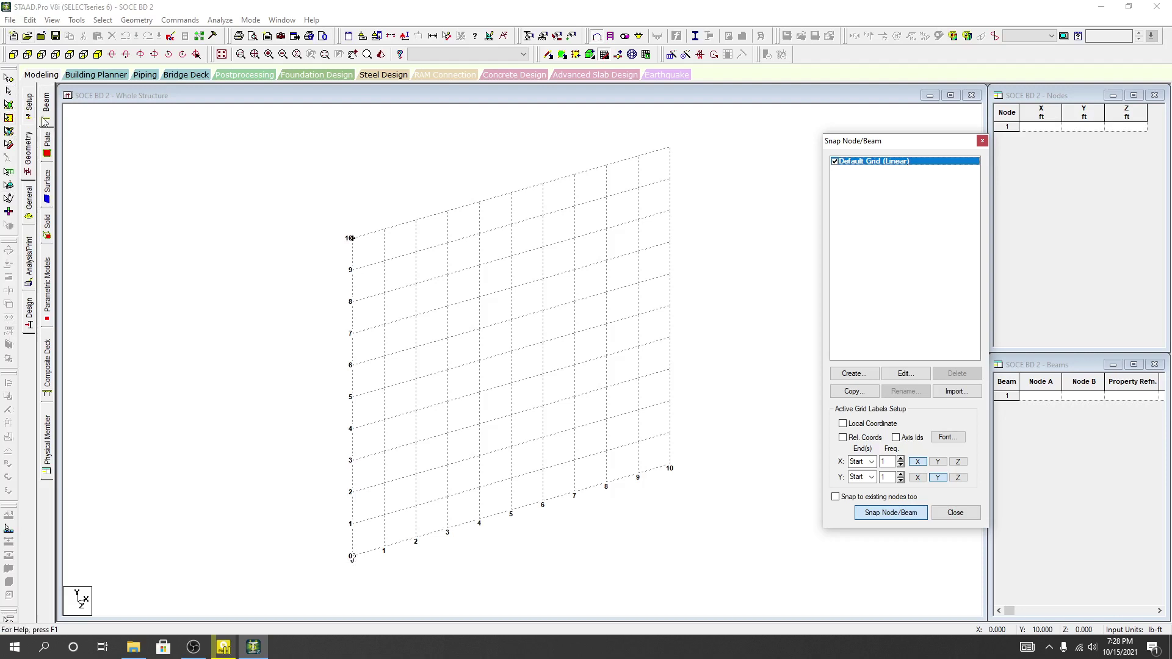
{"action": "left_click", "coordinate": [352, 556]}
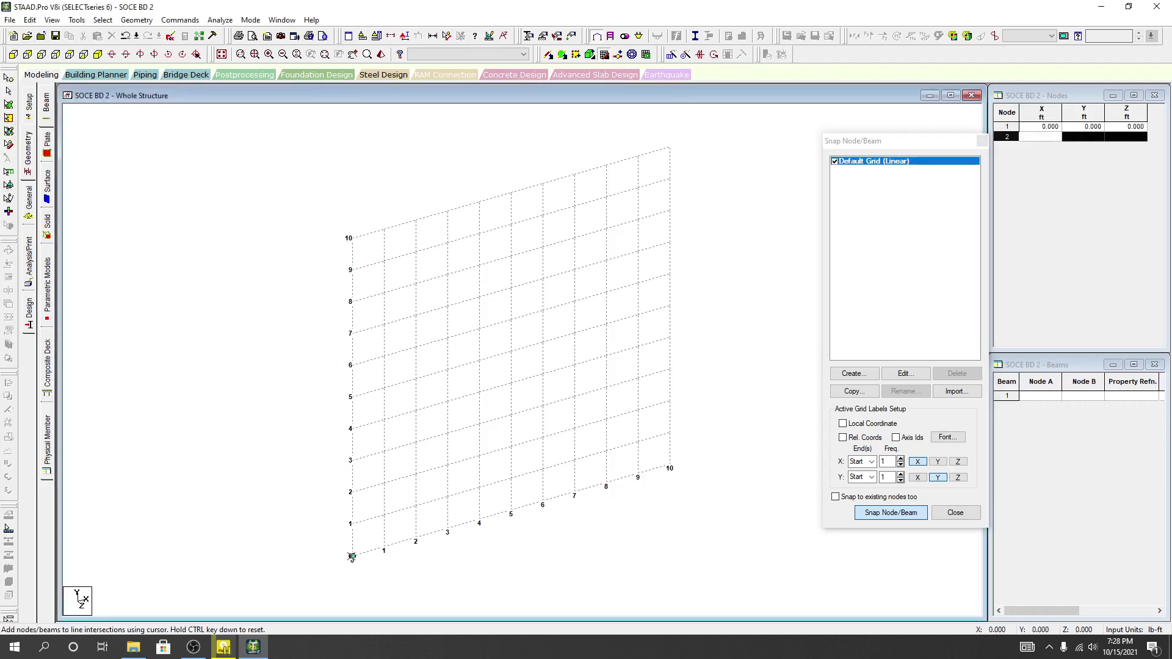